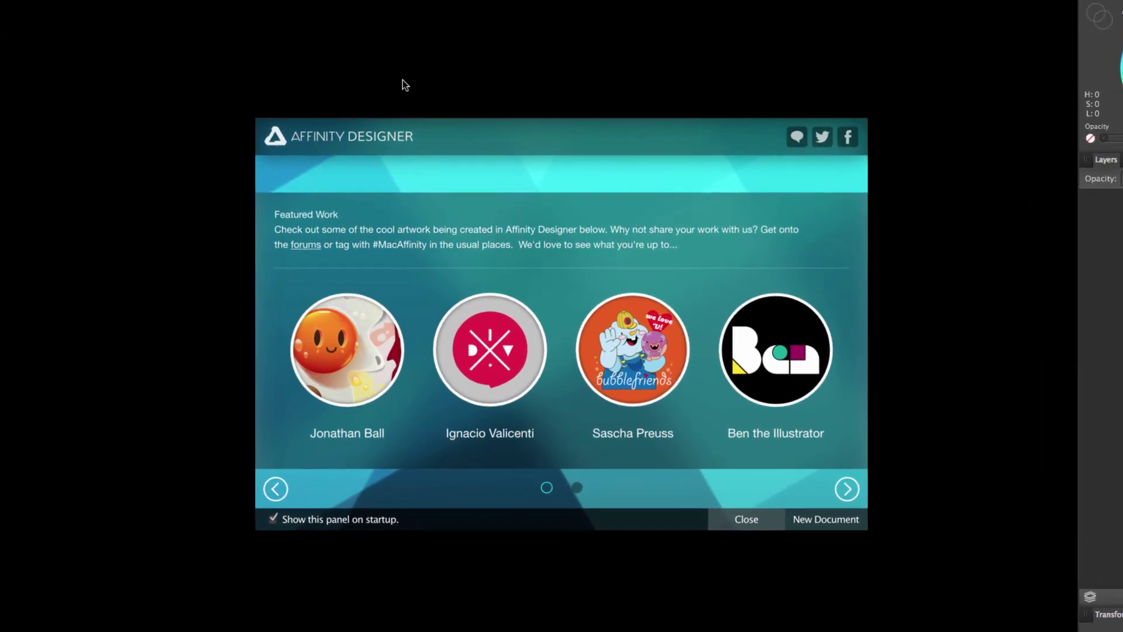
Step: Page to the next featured work and open the artist's page showing the Anxiety and Old Man samples
{"action": "left_click", "coordinate": [850, 488]}
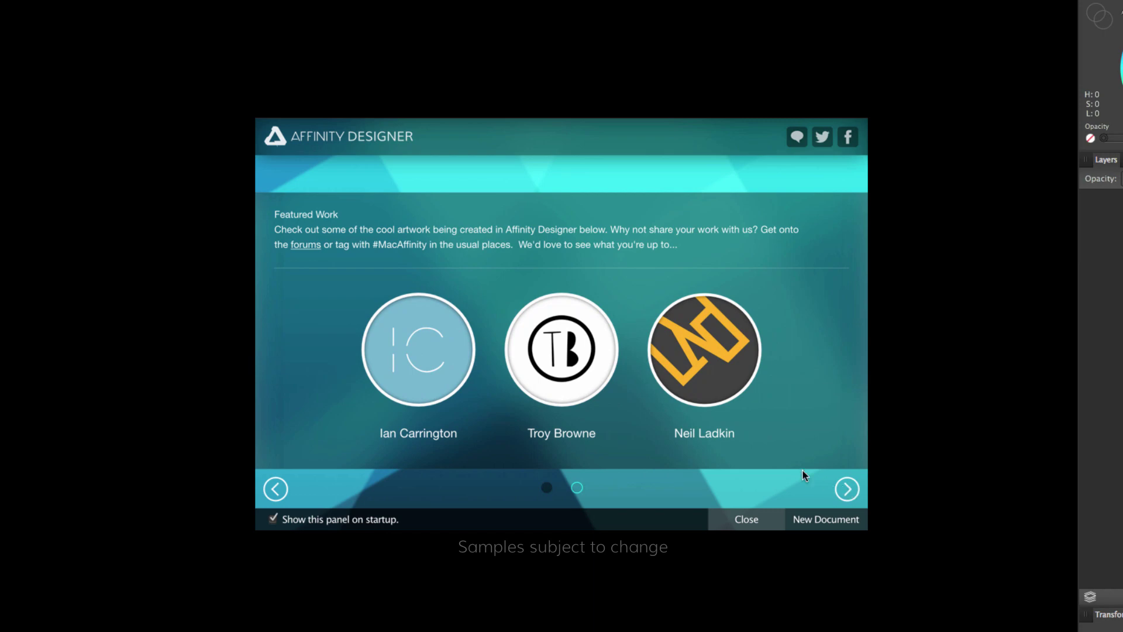
{"action": "left_click", "coordinate": [550, 346]}
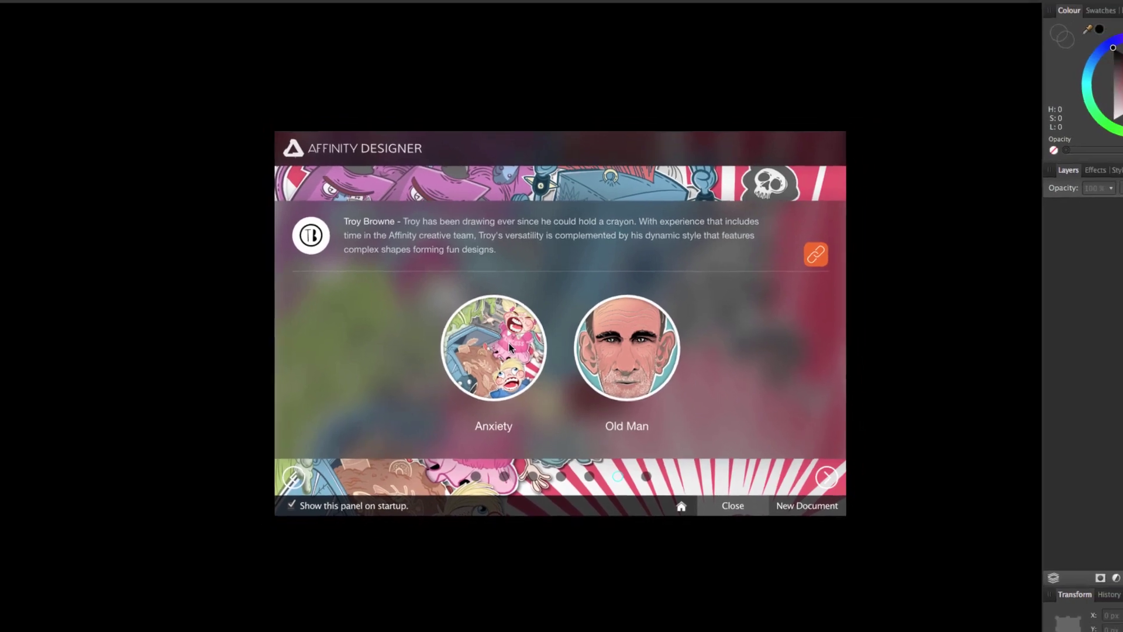
Step: Open the Anxiety sample illustration and close the Welcome panel
{"action": "left_click", "coordinate": [509, 343]}
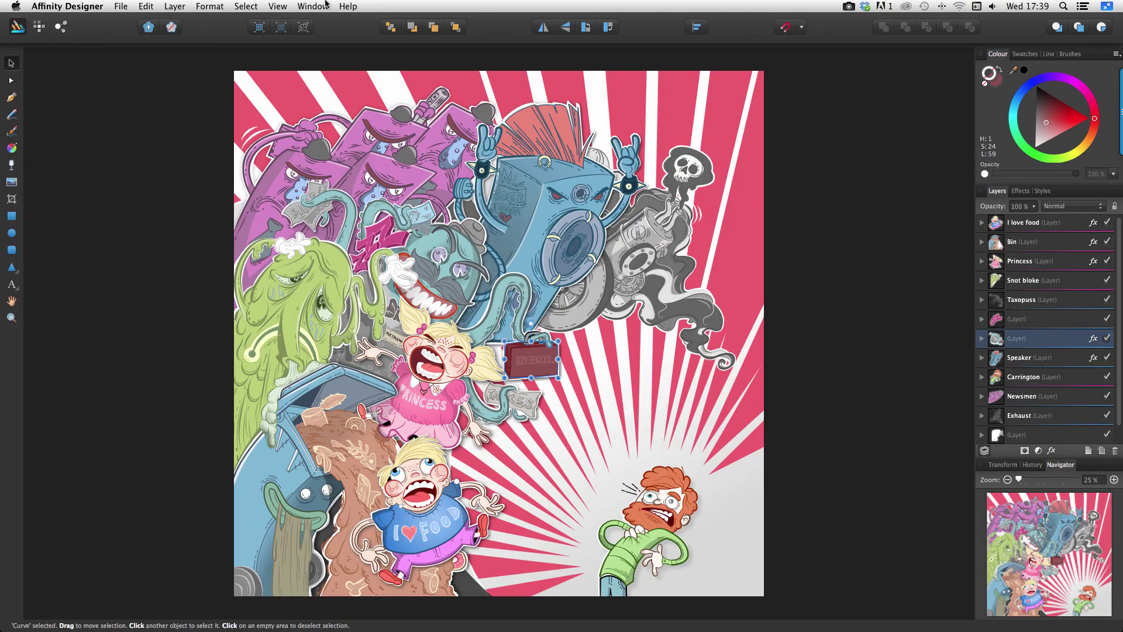
{"action": "left_click", "coordinate": [348, 6]}
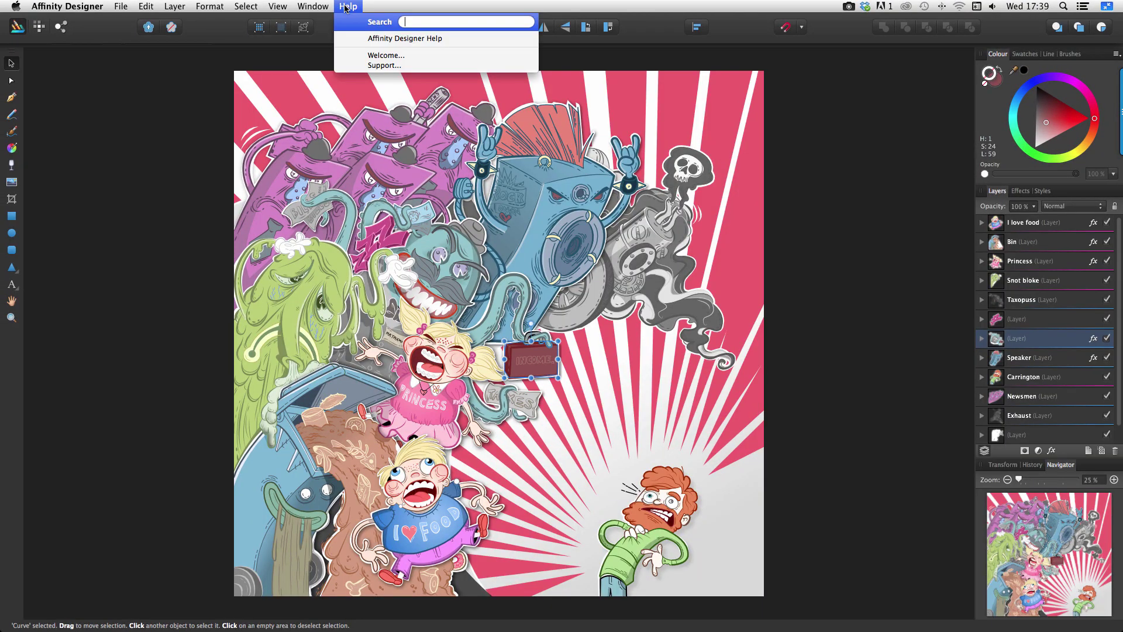
{"action": "left_click", "coordinate": [377, 56]}
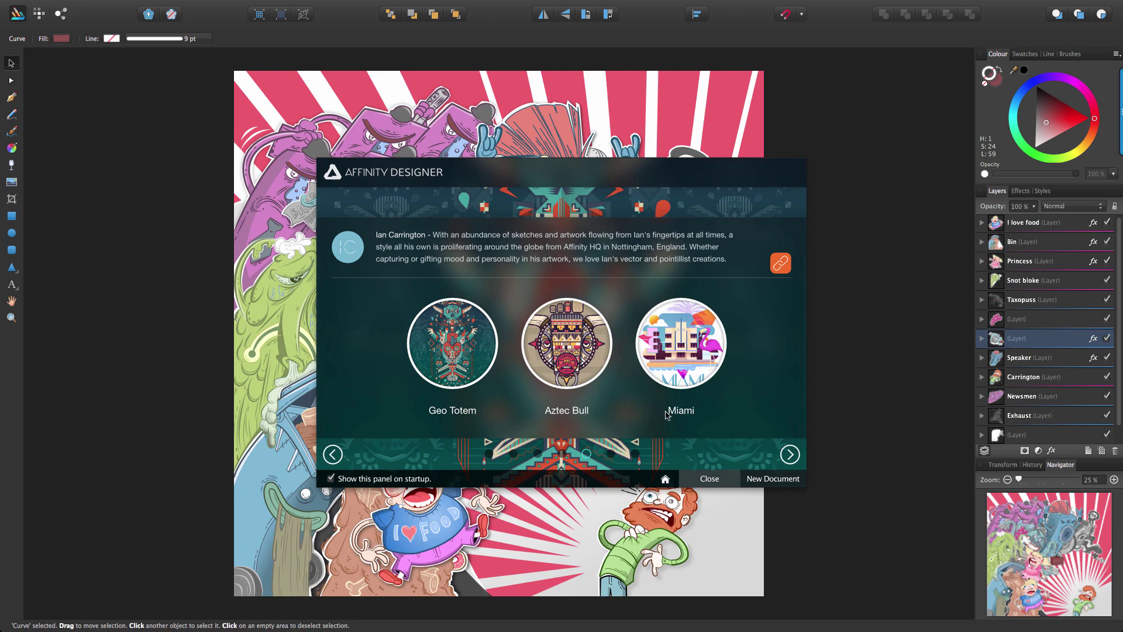
{"action": "left_click", "coordinate": [709, 479]}
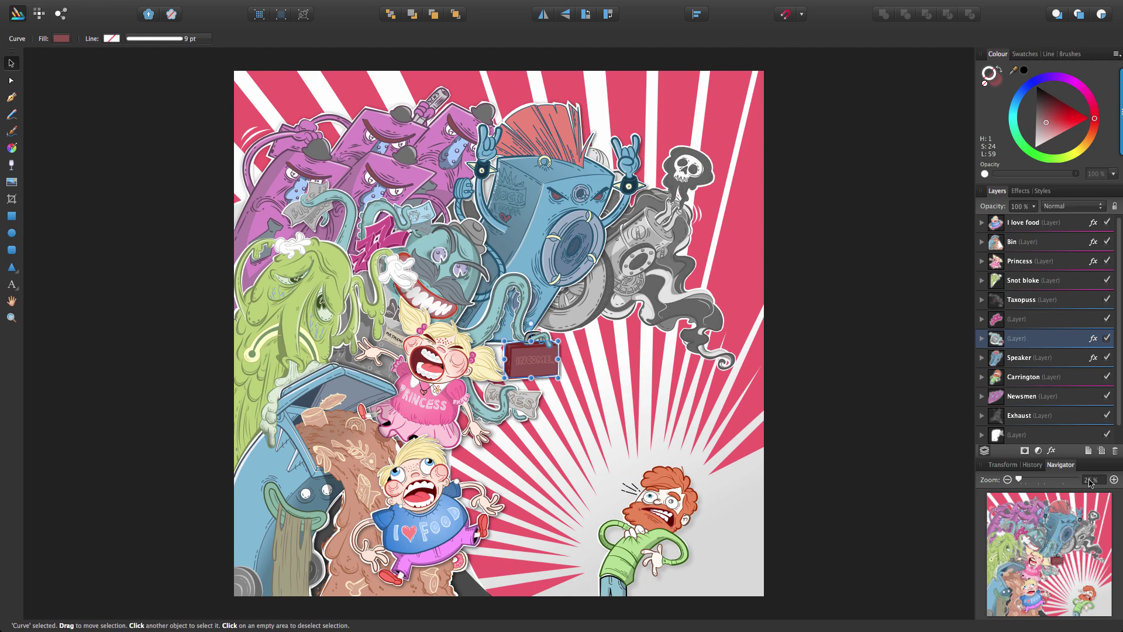
Step: Change the Navigator zoom from 25% to 40%
{"action": "left_click", "coordinate": [1091, 481]}
{"action": "double_click", "coordinate": [1092, 479]}
{"action": "type", "text": "40"}
{"action": "key", "text": "Return"}
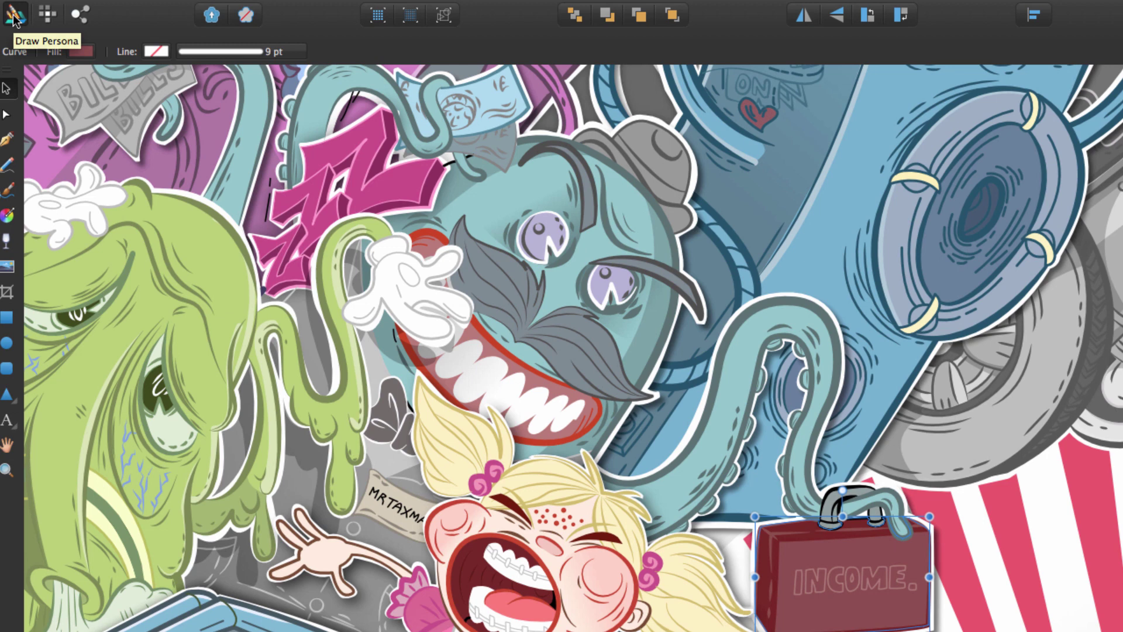
Step: Switch the Anxiety illustration from the Pixel persona into the Export persona
{"action": "left_click", "coordinate": [47, 19]}
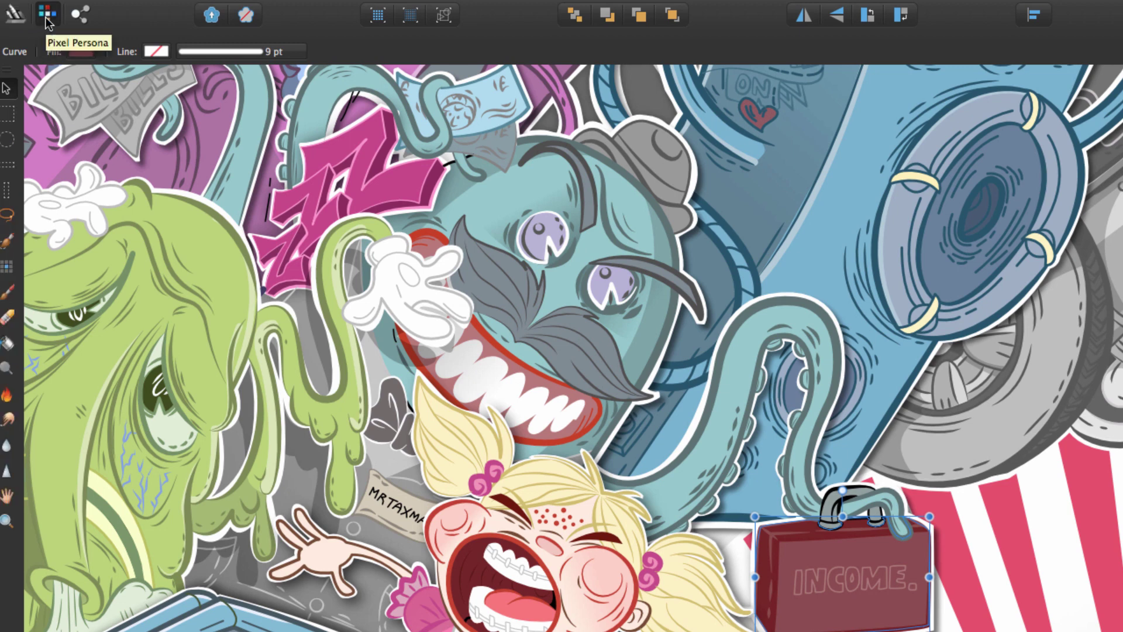
{"action": "left_click", "coordinate": [80, 17]}
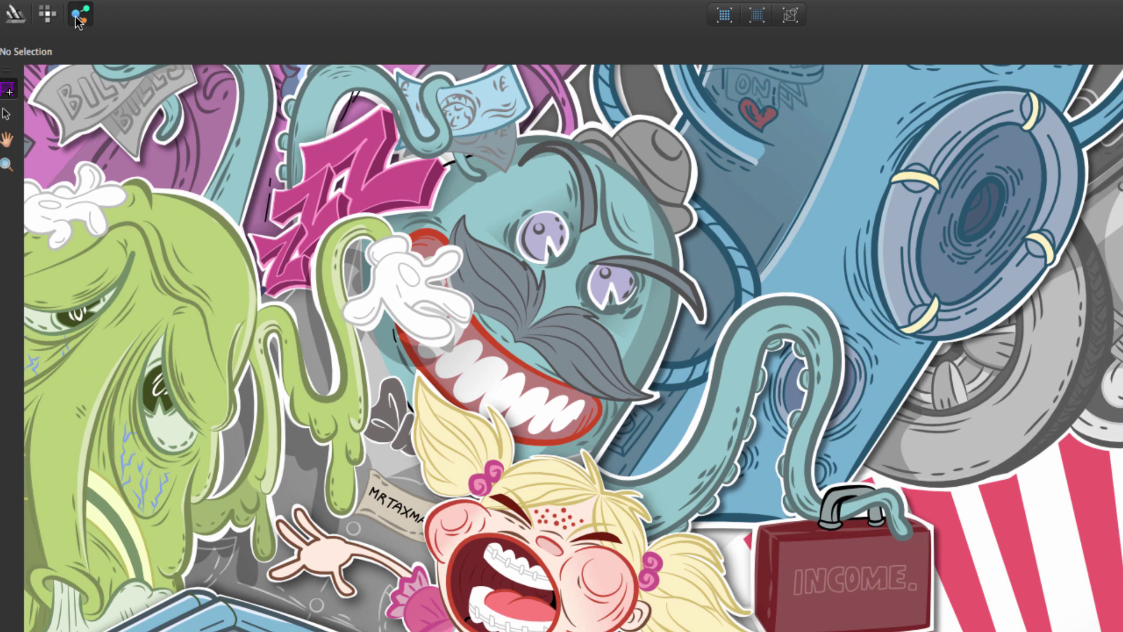
Step: Cycle through the Designer, Pixel and Export personas, return to Designer, then pick the Node tool for the briefcase
{"action": "left_click", "coordinate": [45, 17]}
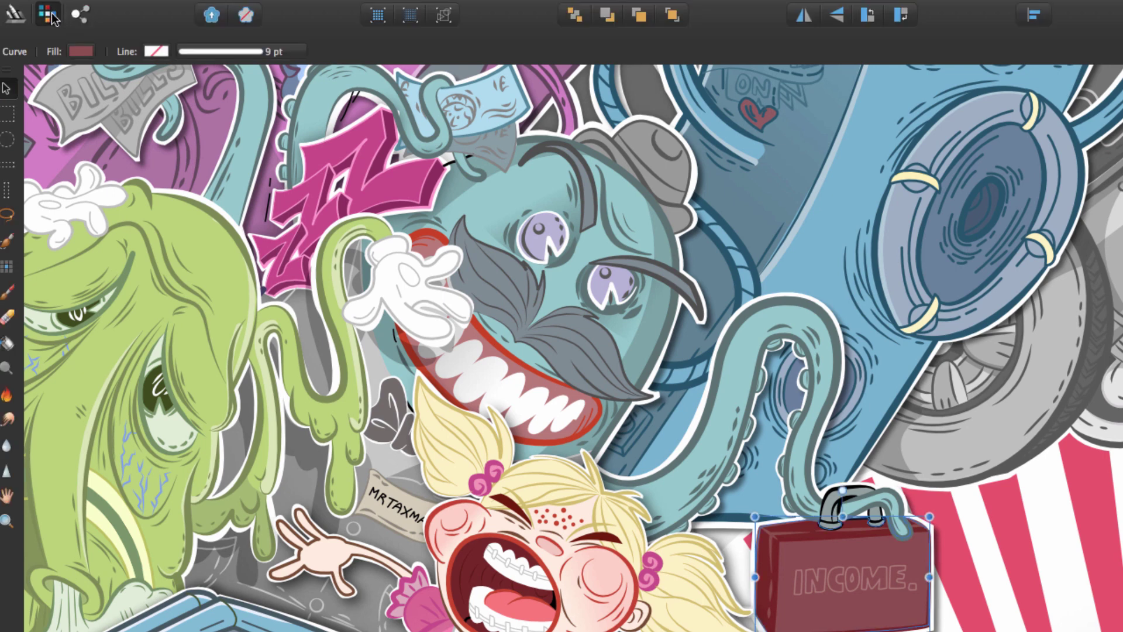
{"action": "left_click", "coordinate": [18, 16]}
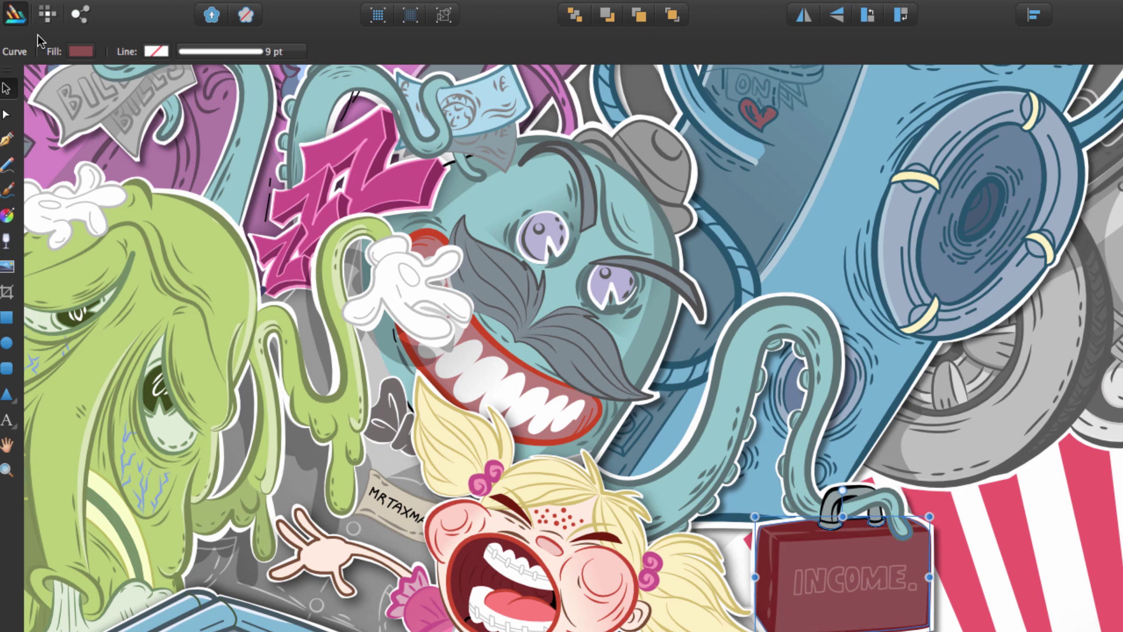
{"action": "left_click", "coordinate": [45, 14]}
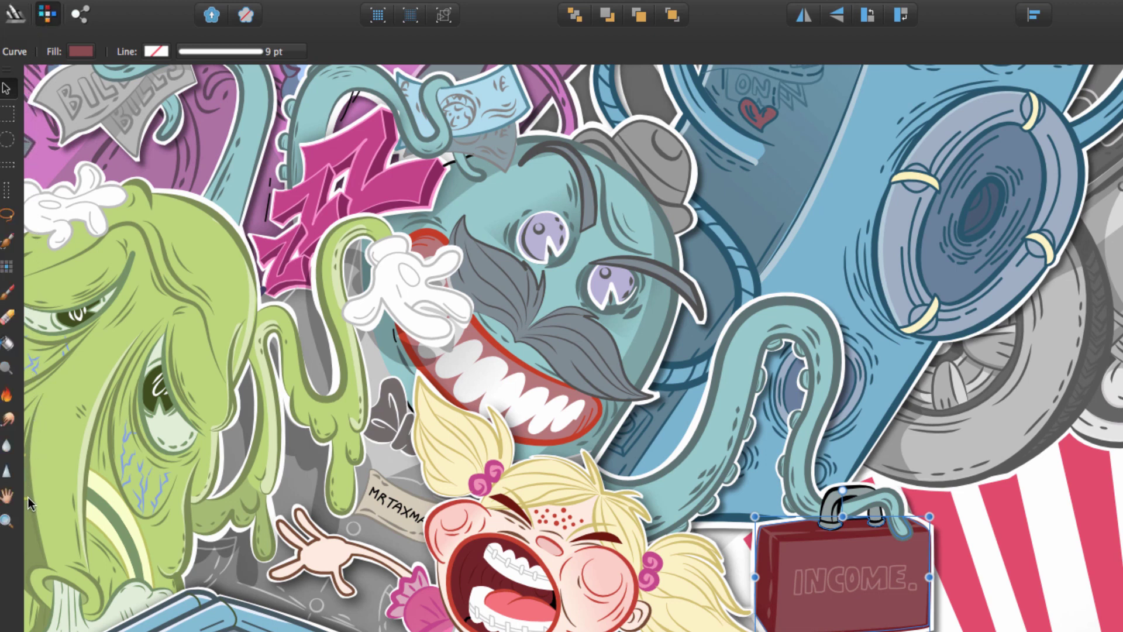
{"action": "left_click", "coordinate": [73, 16]}
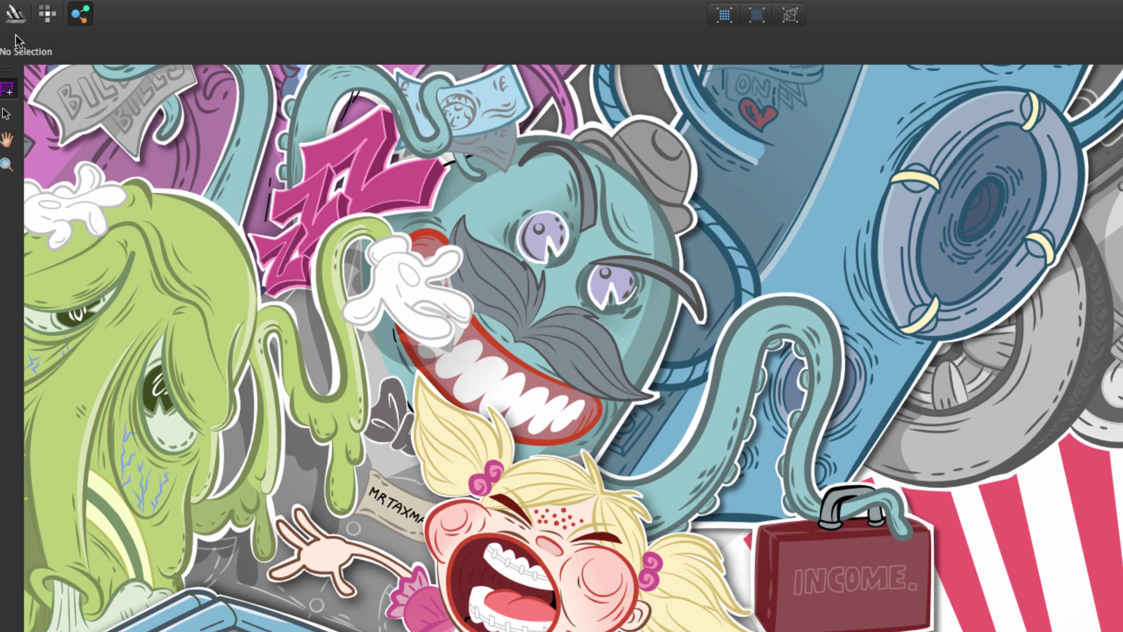
{"action": "left_click", "coordinate": [14, 17]}
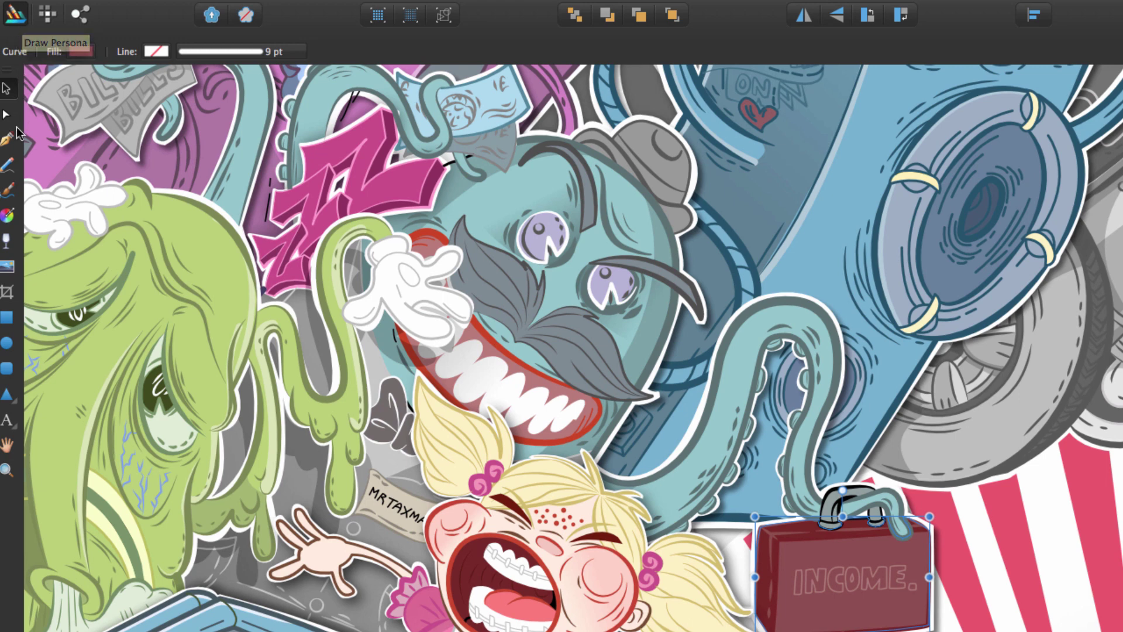
{"action": "left_click", "coordinate": [9, 189]}
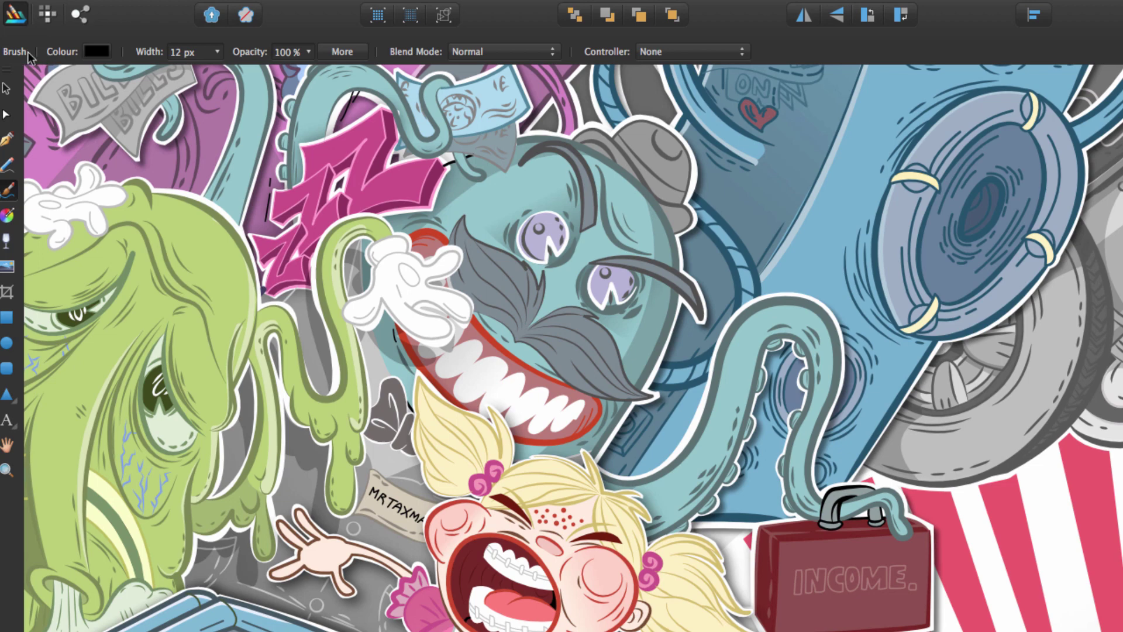
{"action": "key", "text": "a"}
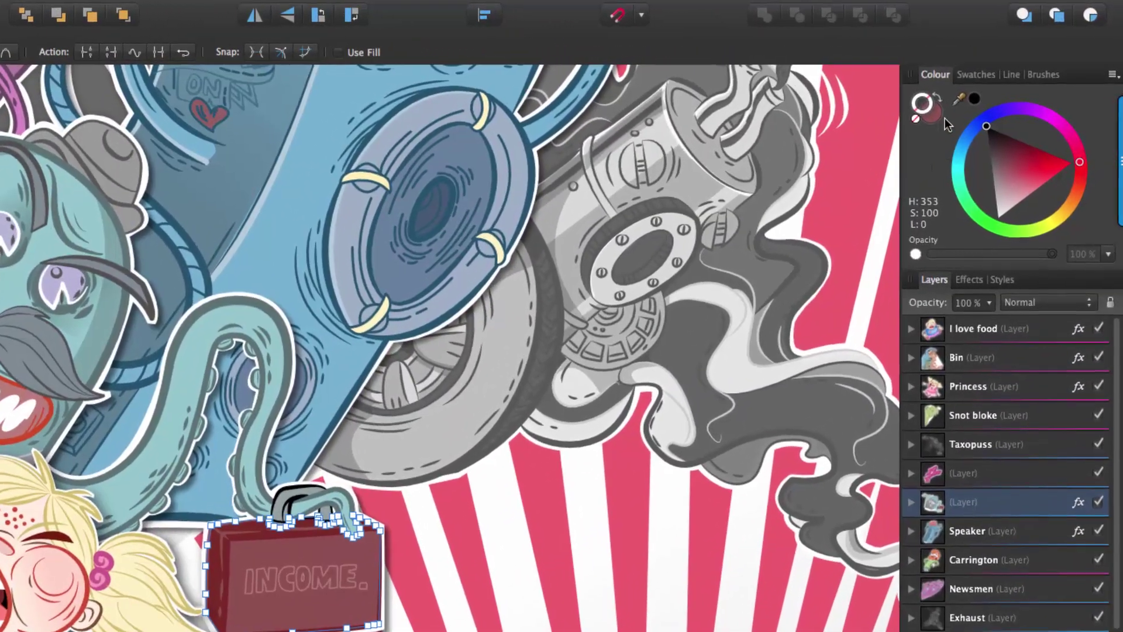
{"action": "left_click", "coordinate": [975, 76]}
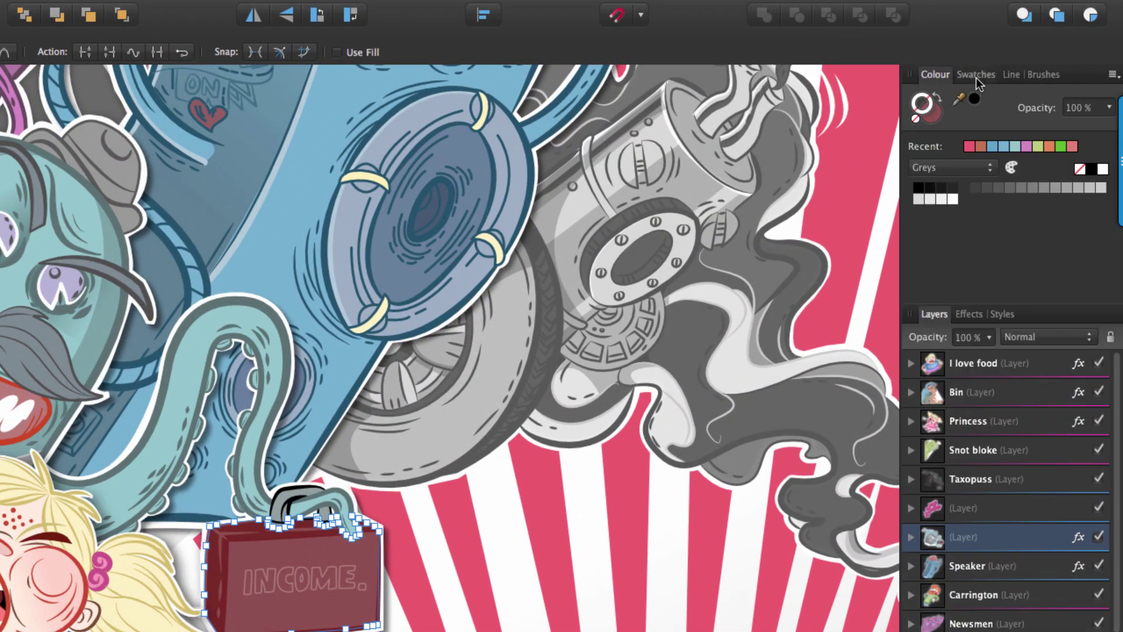
{"action": "left_click", "coordinate": [1012, 74]}
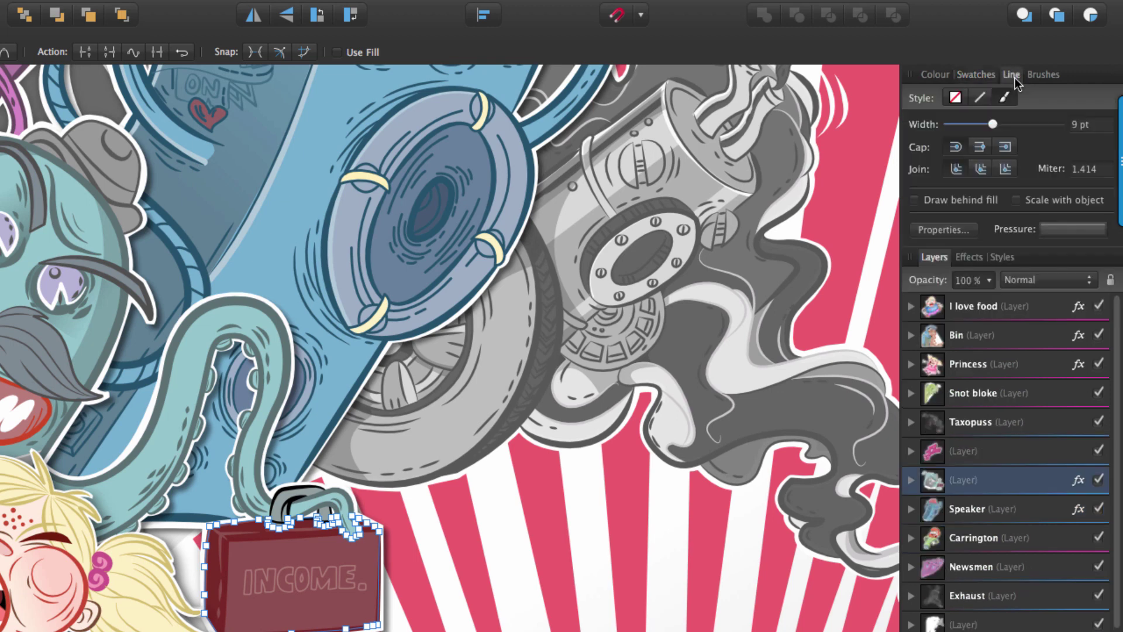
{"action": "left_click", "coordinate": [1044, 76]}
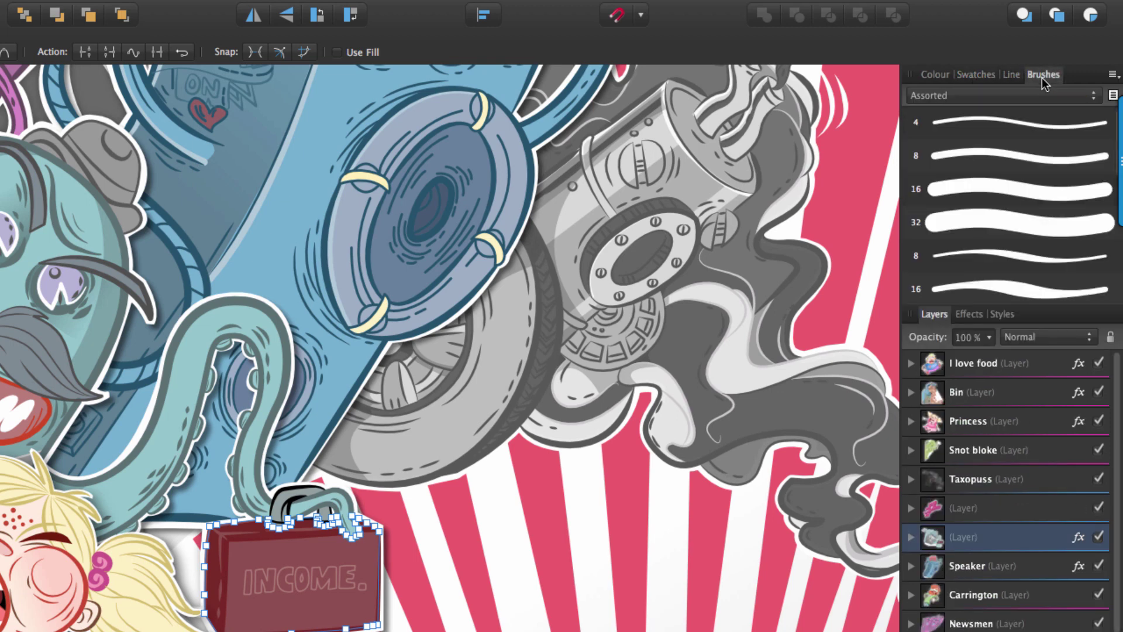
{"action": "left_click", "coordinate": [970, 314]}
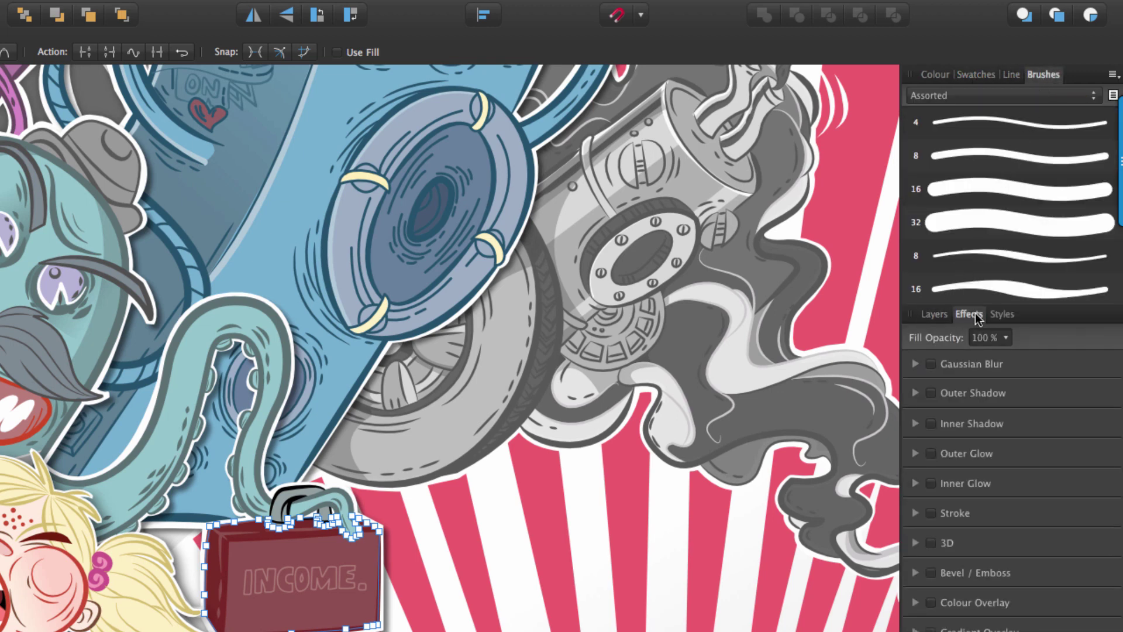
{"action": "left_click", "coordinate": [1007, 315]}
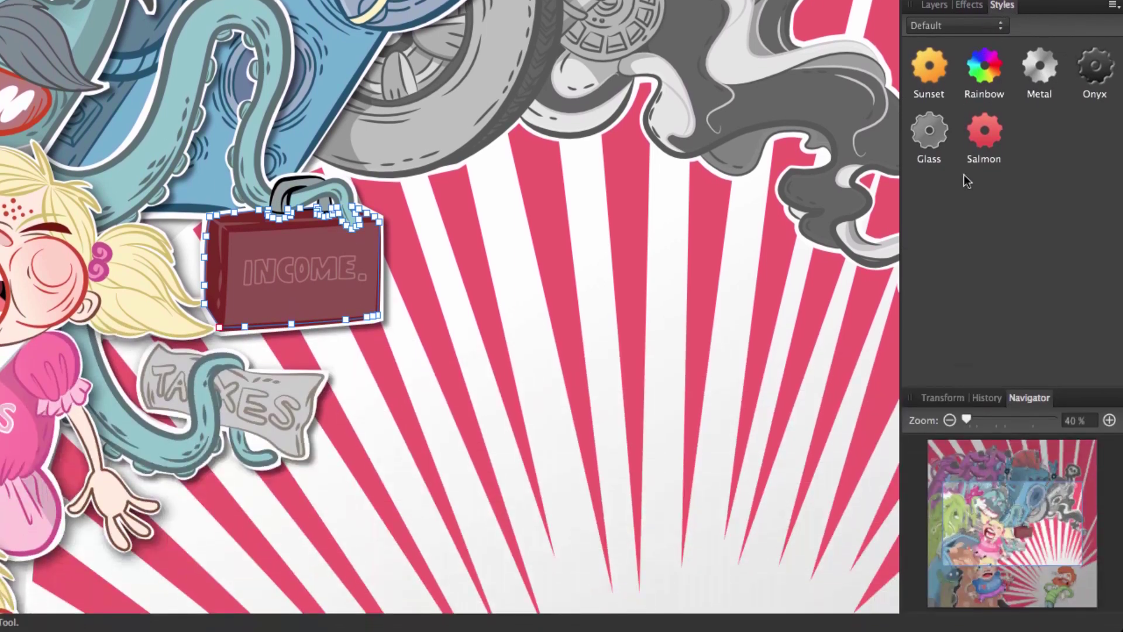
{"action": "left_click", "coordinate": [993, 518]}
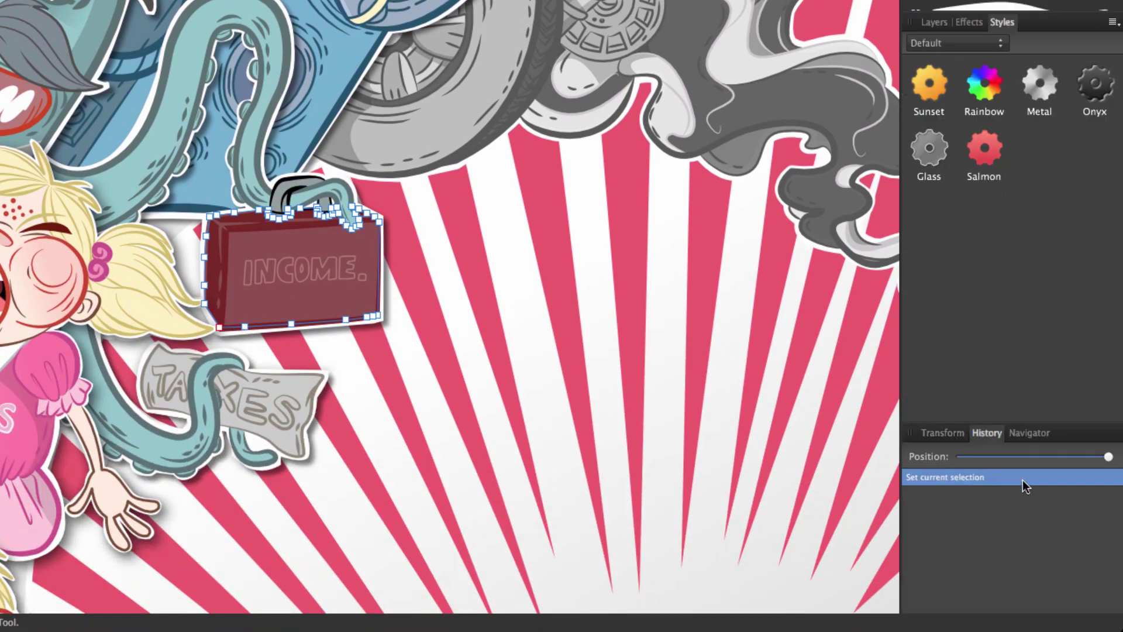
{"action": "left_click", "coordinate": [1042, 434]}
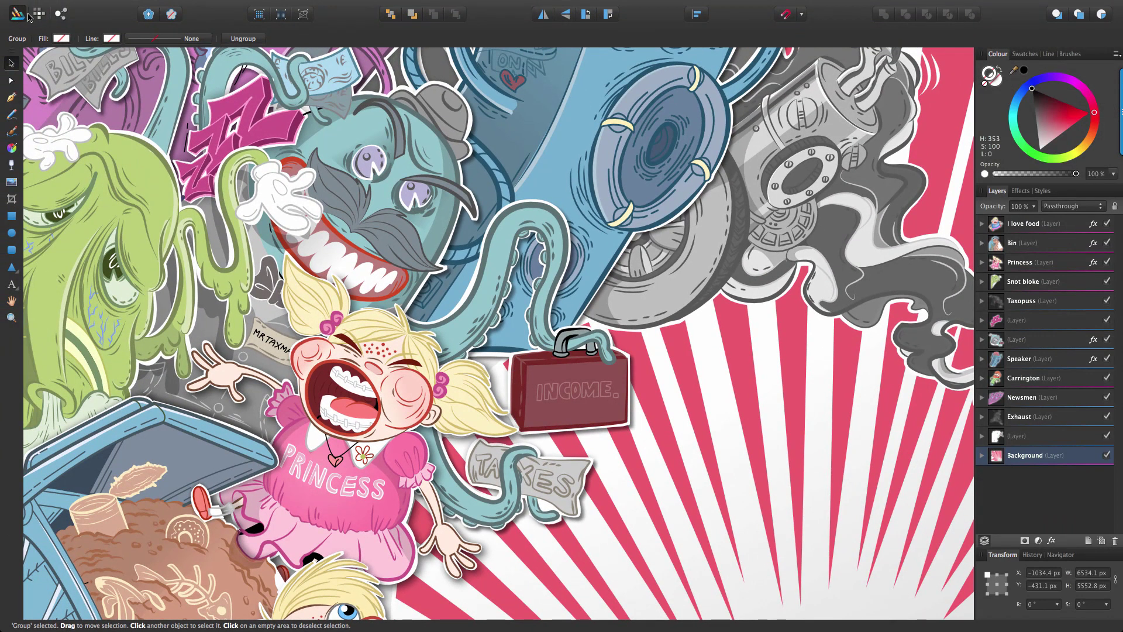
Step: In the Export persona, apply the PNG-24 with transparency preset
{"action": "left_click", "coordinate": [61, 14]}
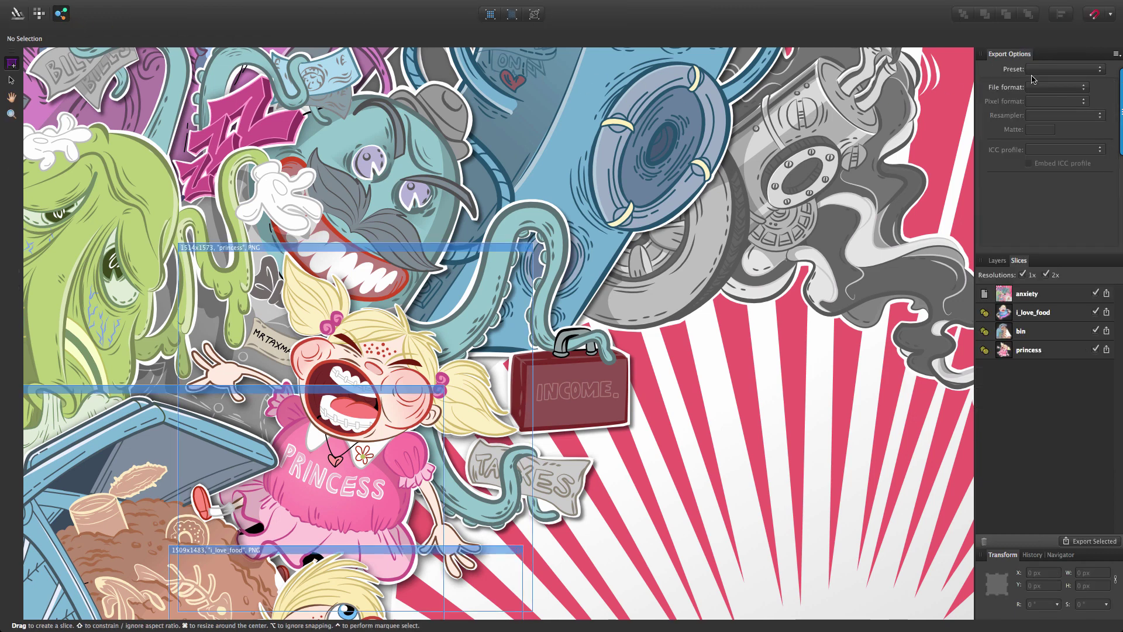
{"action": "left_click", "coordinate": [1050, 73]}
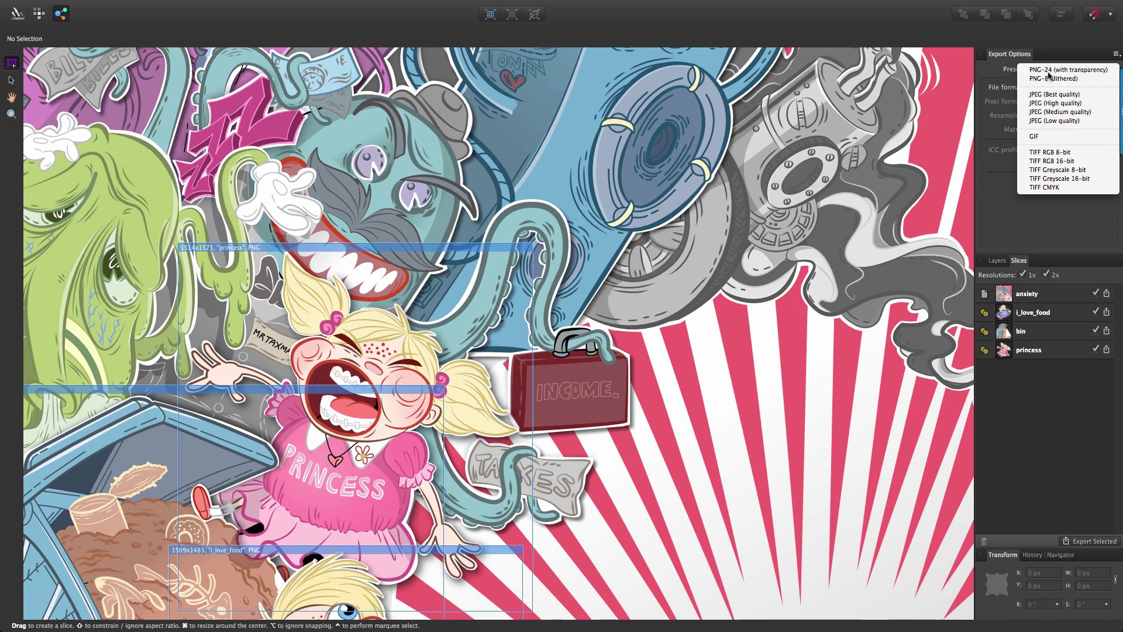
{"action": "left_click", "coordinate": [1049, 71]}
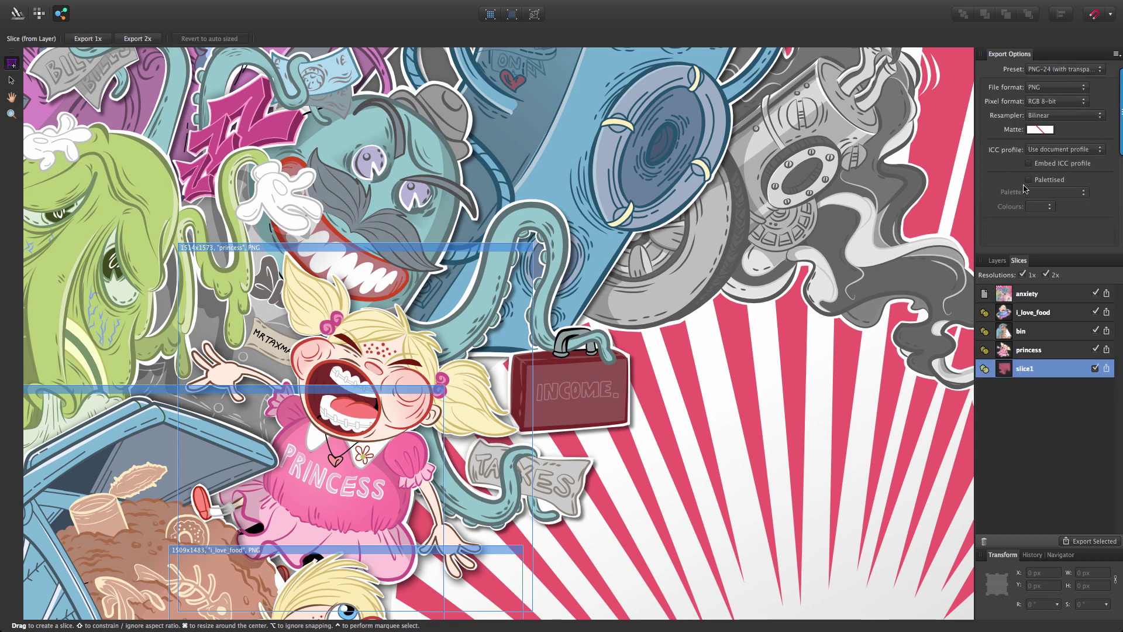
Step: Check the i_love_food, bin and princess slices and export the selected princess slice
{"action": "left_click", "coordinate": [1031, 315]}
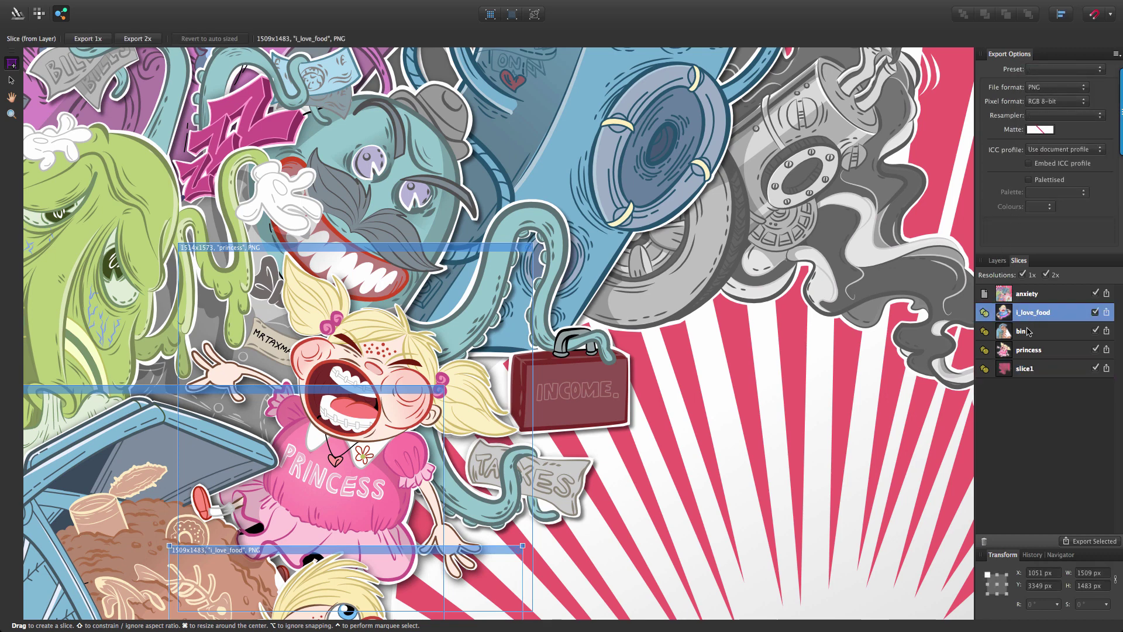
{"action": "left_click", "coordinate": [1028, 332]}
{"action": "left_click", "coordinate": [1024, 352]}
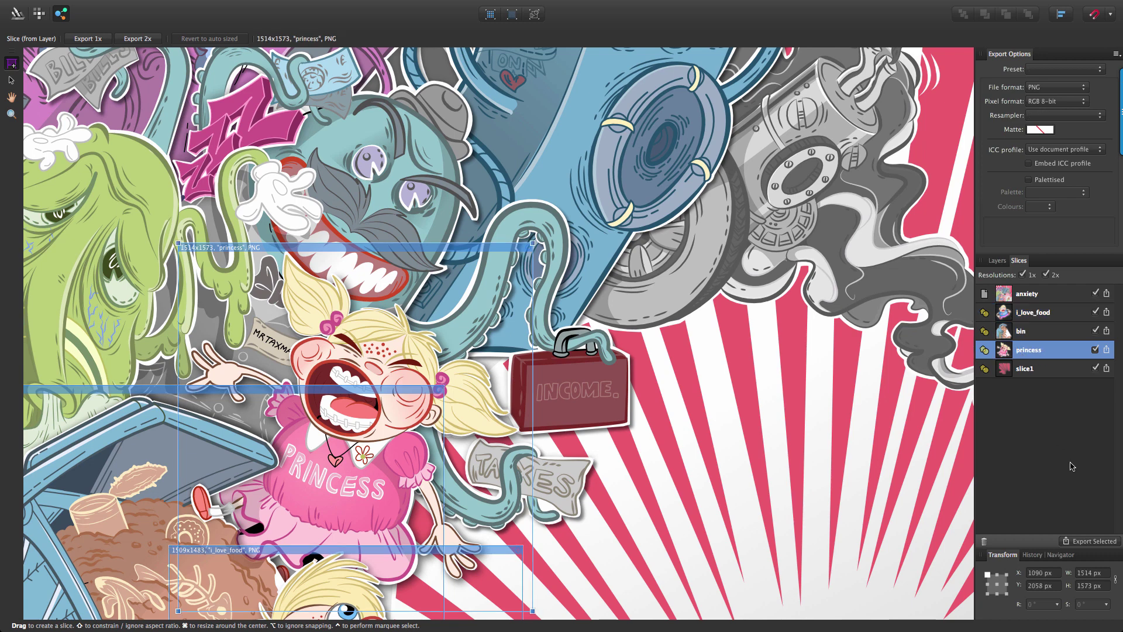
{"action": "left_click", "coordinate": [1094, 541]}
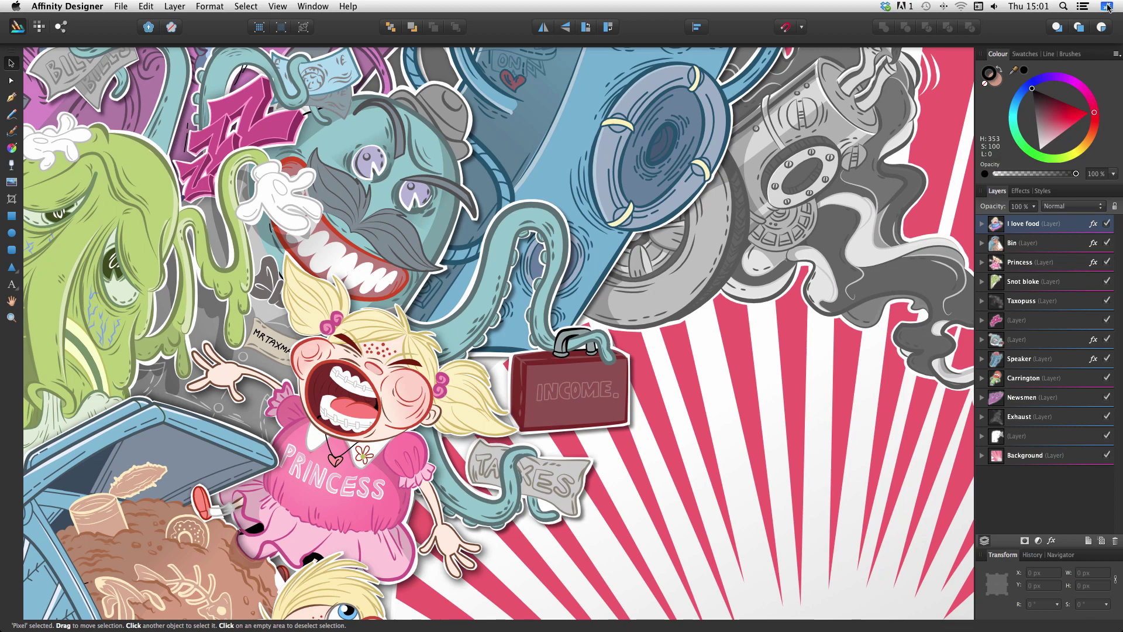
{"action": "left_click", "coordinate": [1108, 7]}
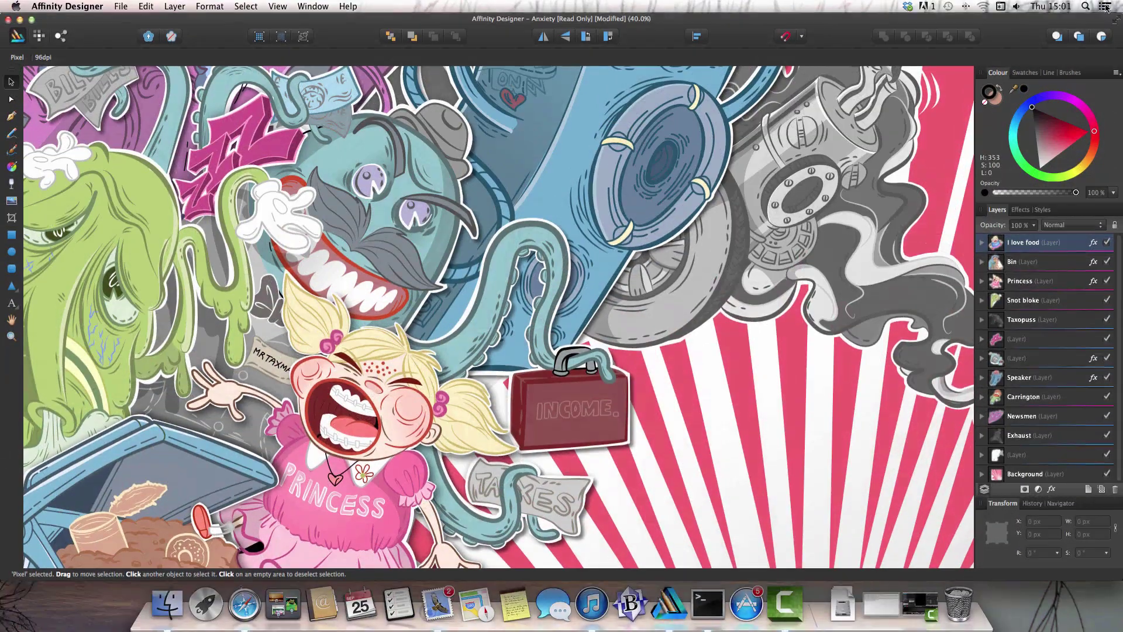
{"action": "left_click", "coordinate": [311, 8]}
{"action": "left_click", "coordinate": [319, 20]}
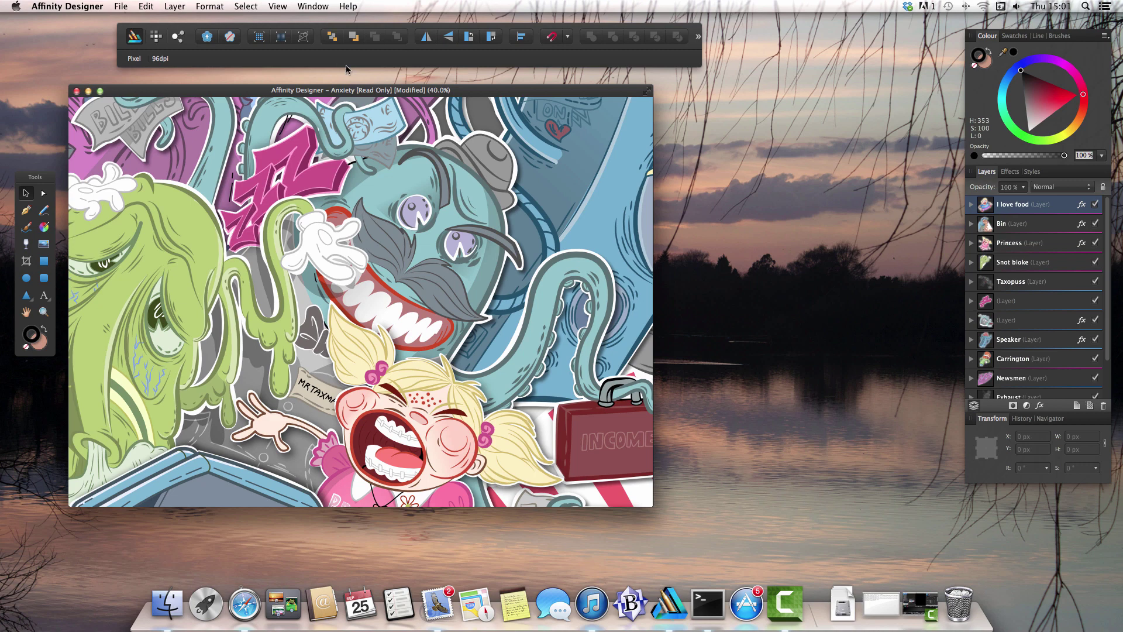
{"action": "left_click_drag", "start_coordinate": [363, 95], "coordinate": [482, 107]}
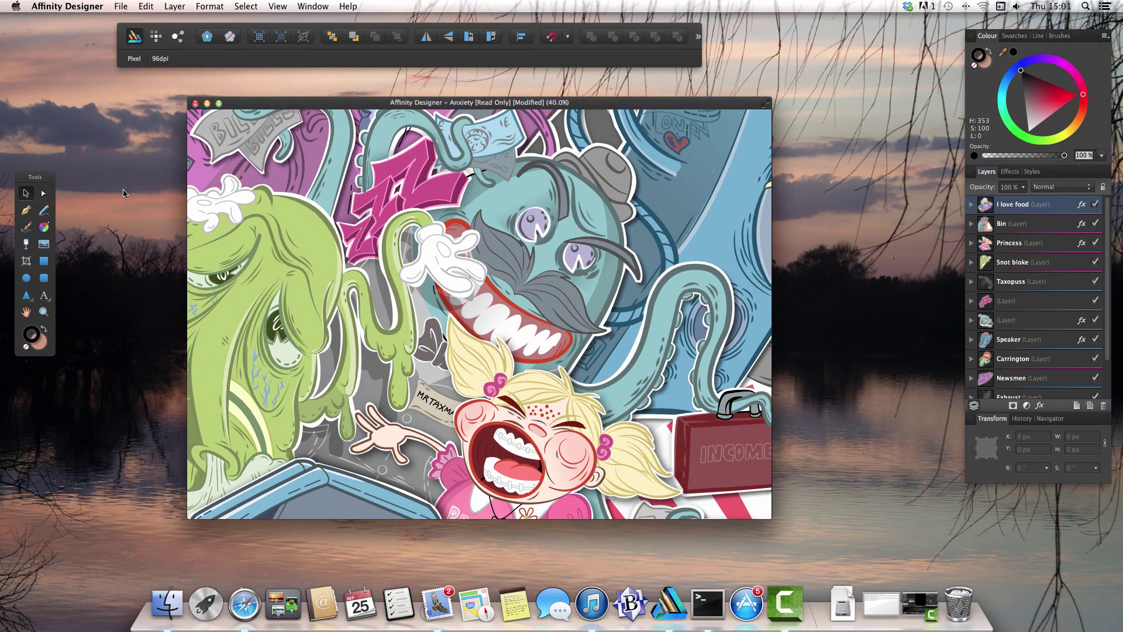
{"action": "left_click_drag", "start_coordinate": [40, 183], "coordinate": [49, 180]}
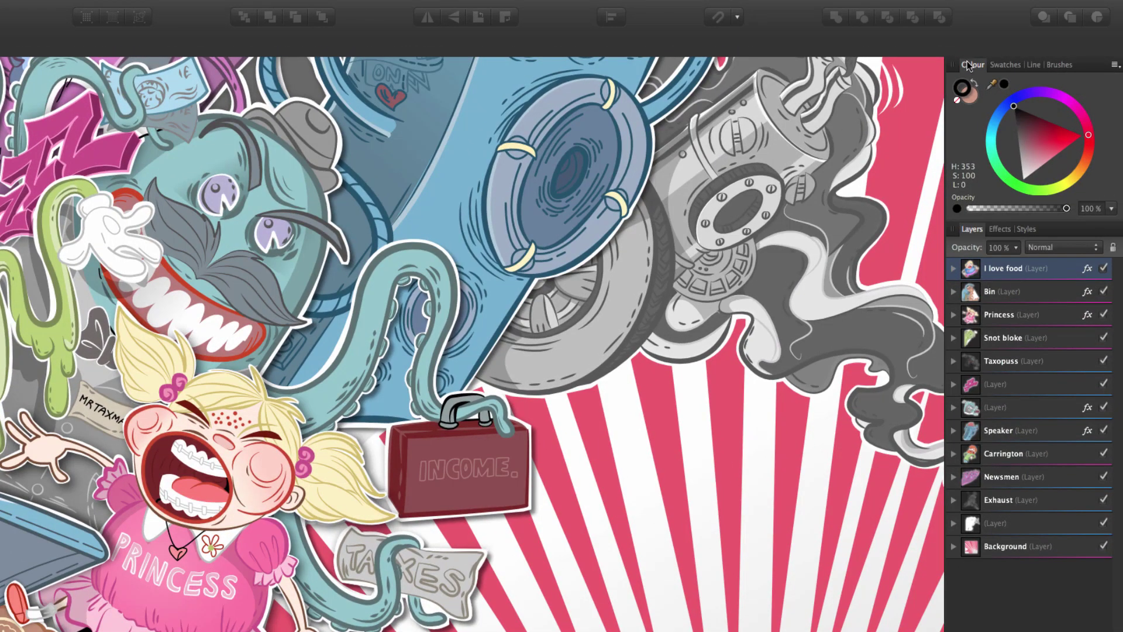
Step: Float the Layers panel out of the dock, make it taller, and undock the Navigator panel
{"action": "left_click", "coordinate": [968, 65]}
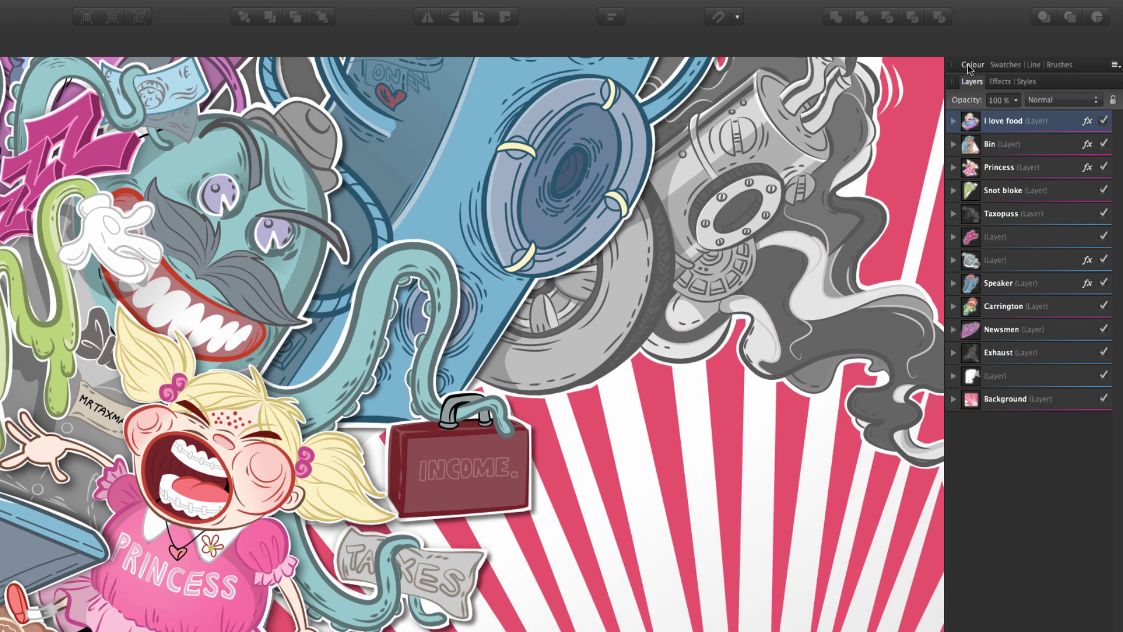
{"action": "left_click", "coordinate": [967, 64]}
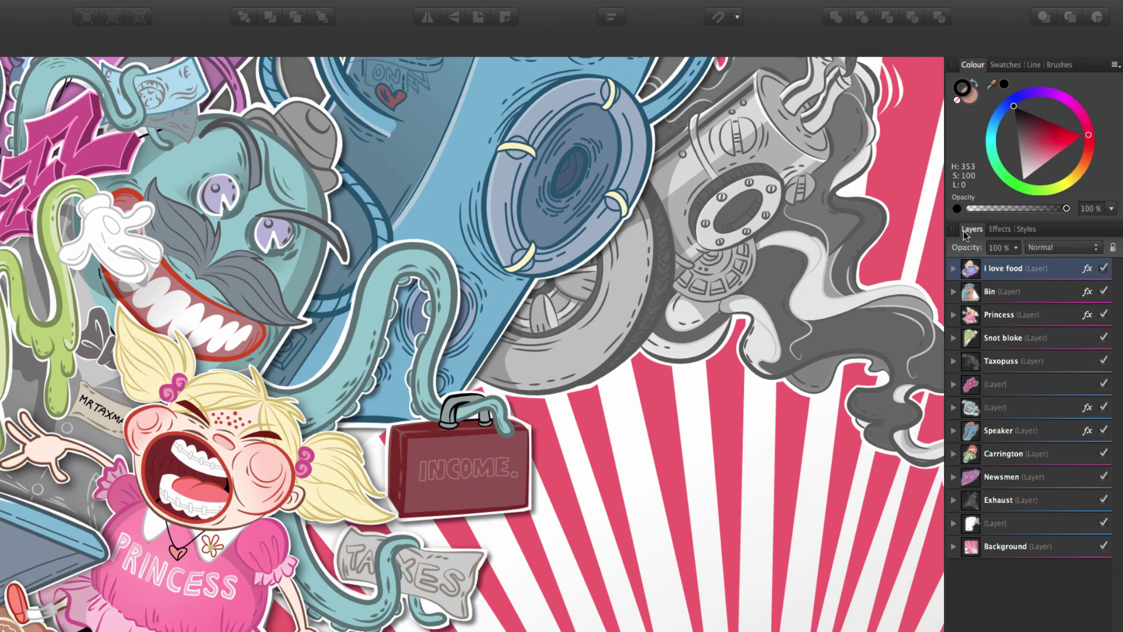
{"action": "left_click_drag", "start_coordinate": [967, 235], "coordinate": [836, 129]}
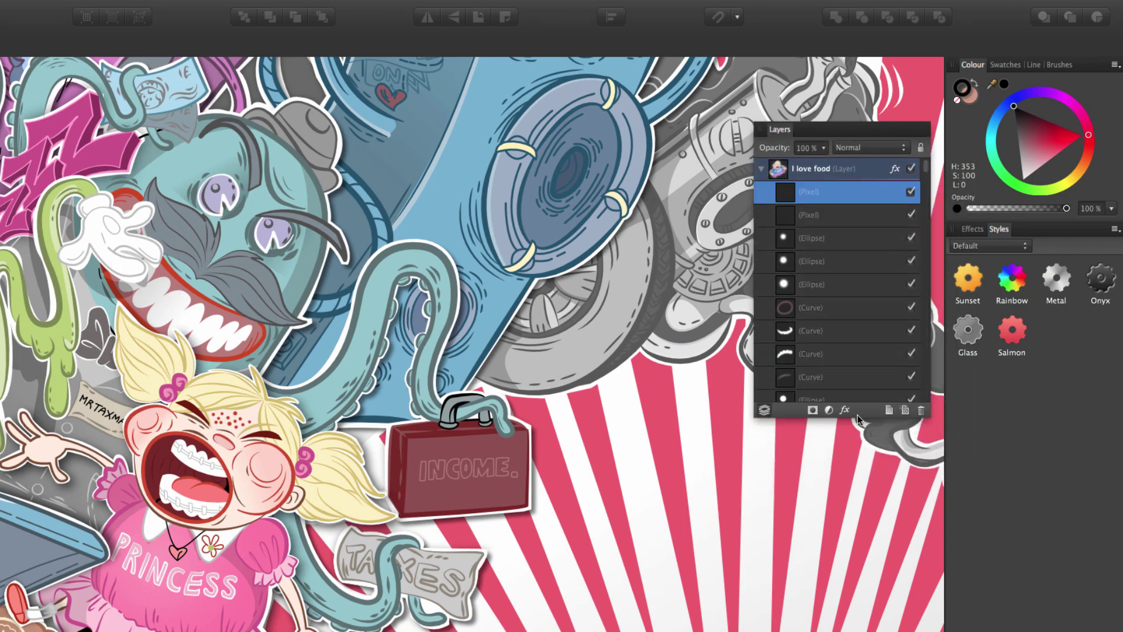
{"action": "left_click_drag", "start_coordinate": [857, 417], "coordinate": [857, 573]}
{"action": "left_click_drag", "start_coordinate": [1033, 557], "coordinate": [1121, 560]}
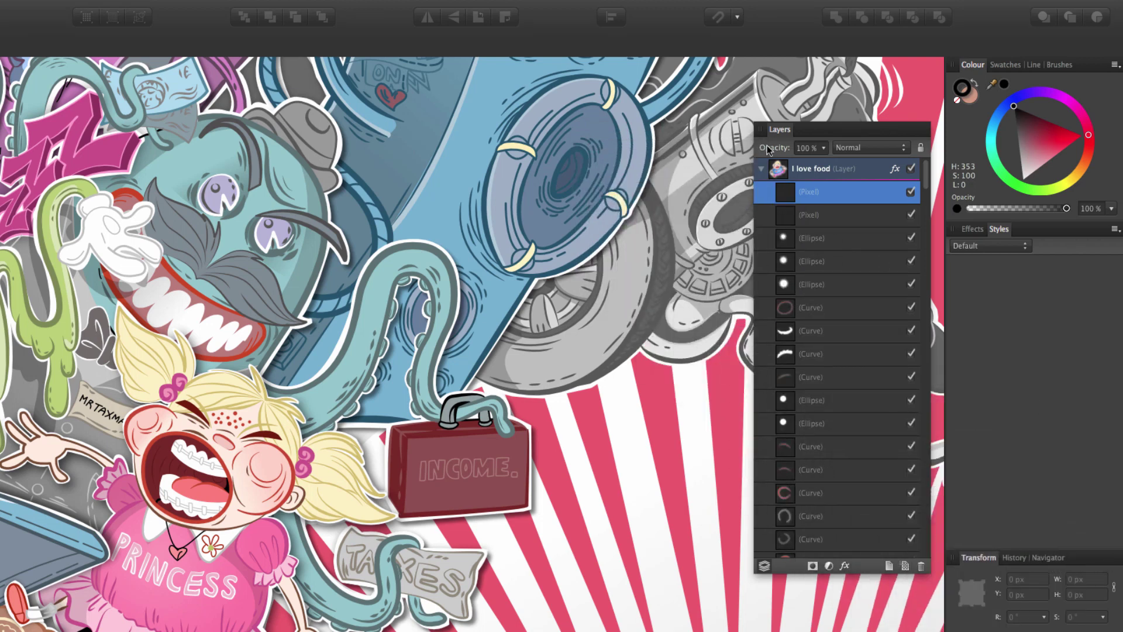
Step: Dock the floating Layers panel on the right, grouped with the Effects and Styles tabs
{"action": "left_click_drag", "start_coordinate": [786, 136], "coordinate": [962, 233]}
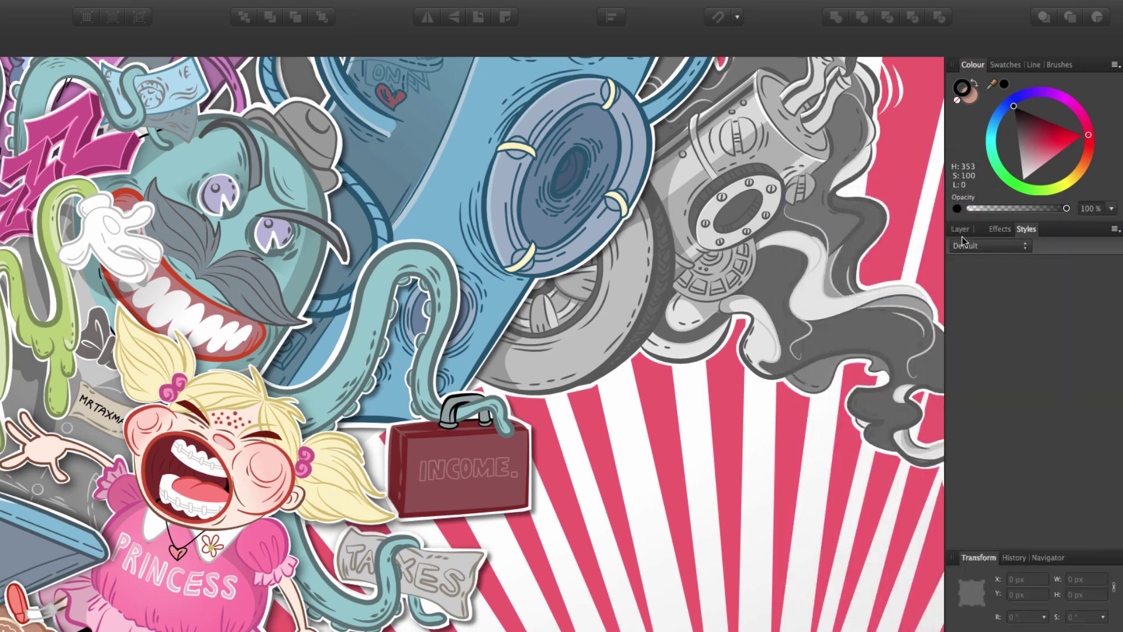